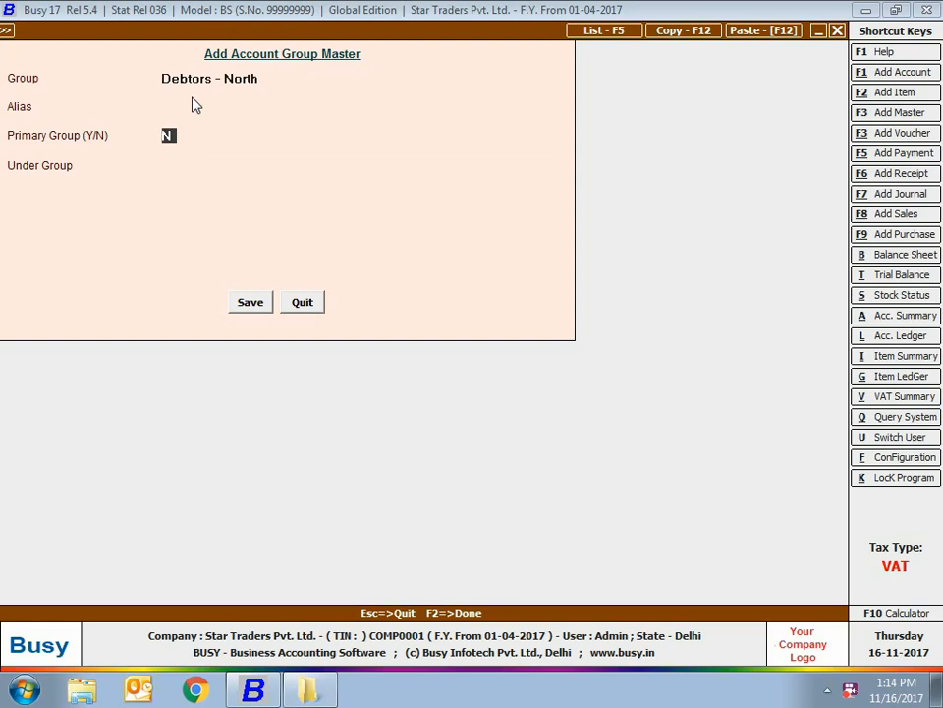
# - Place the non-primary account group Debtors - North under Sundry Debtors and save it
pyautogui.press('Return')
pyautogui.write('sun')
pyautogui.press('Down')
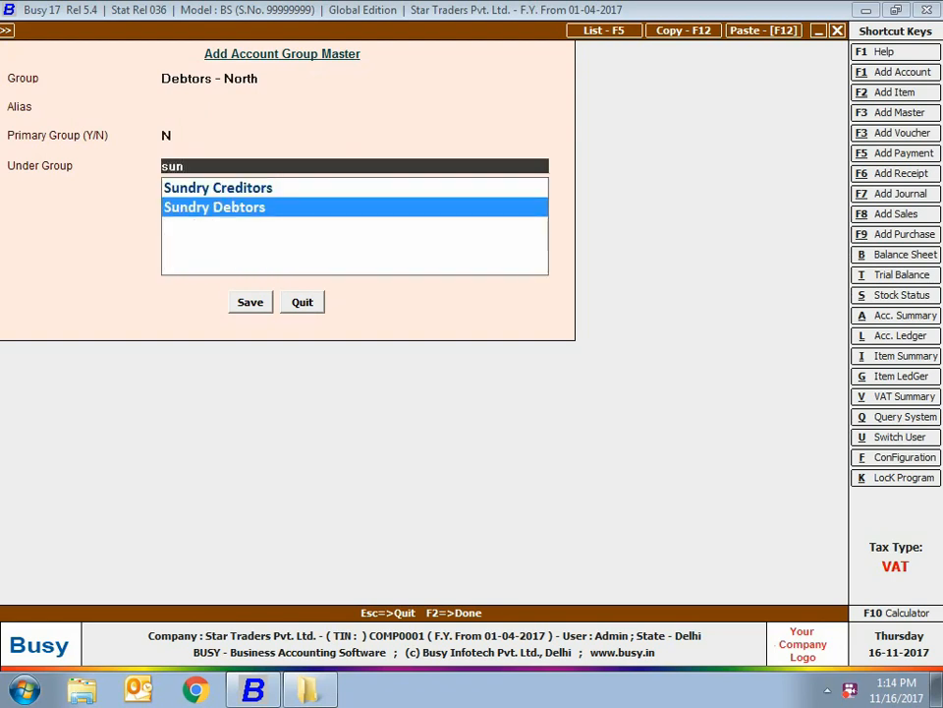
pyautogui.press('Return')
pyautogui.press('Return')
# - Add a second non-primary account group named Debtors - South under Sundry Debtors, save it and close the form
pyautogui.write('Debtor')
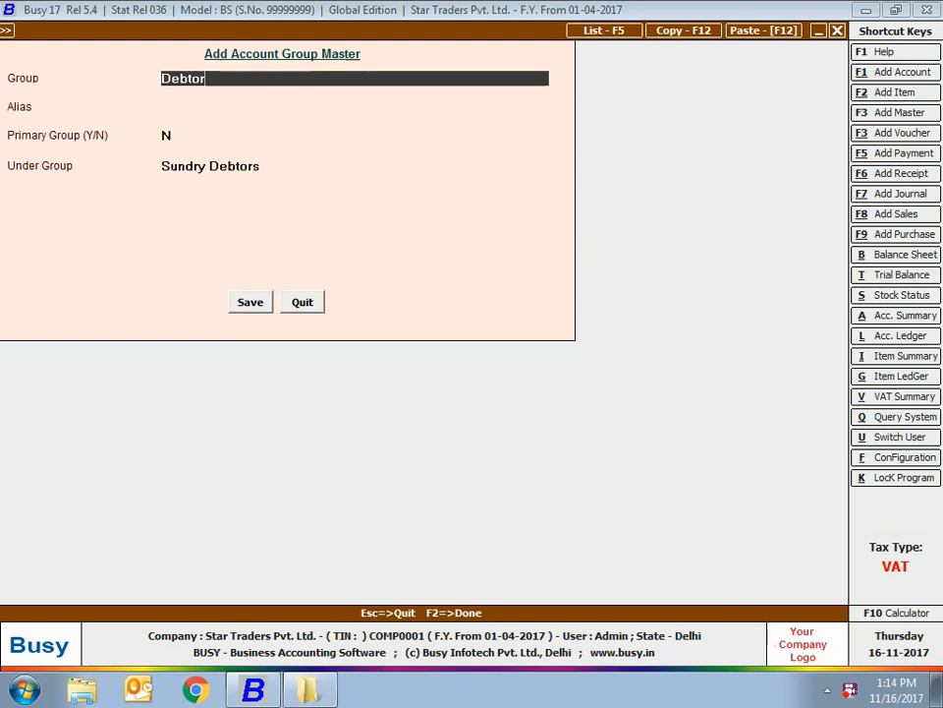
pyautogui.write('s - South')
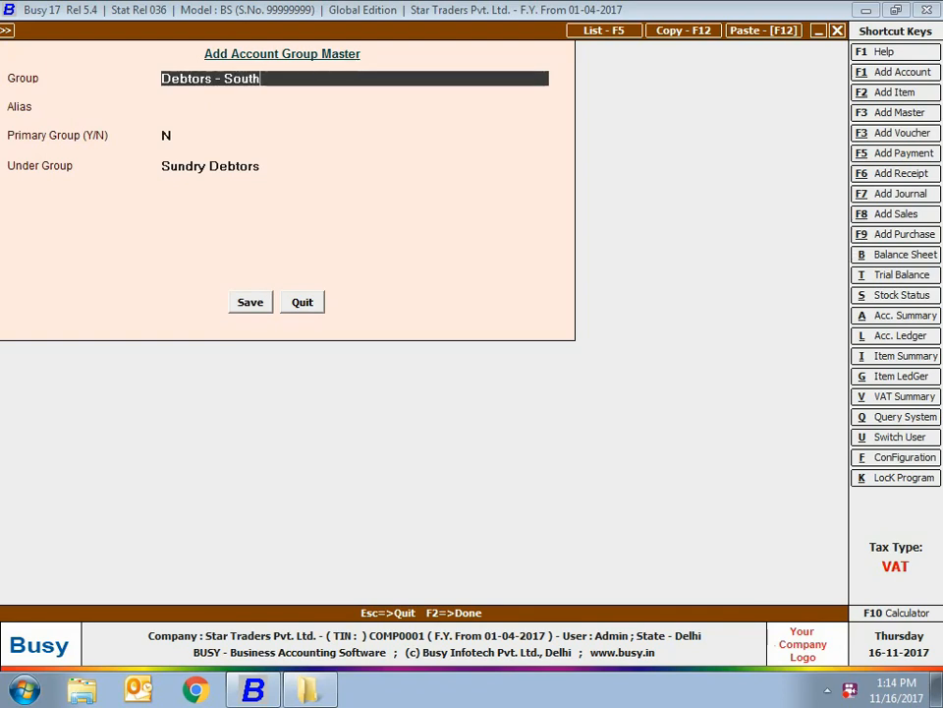
pyautogui.press('Return')
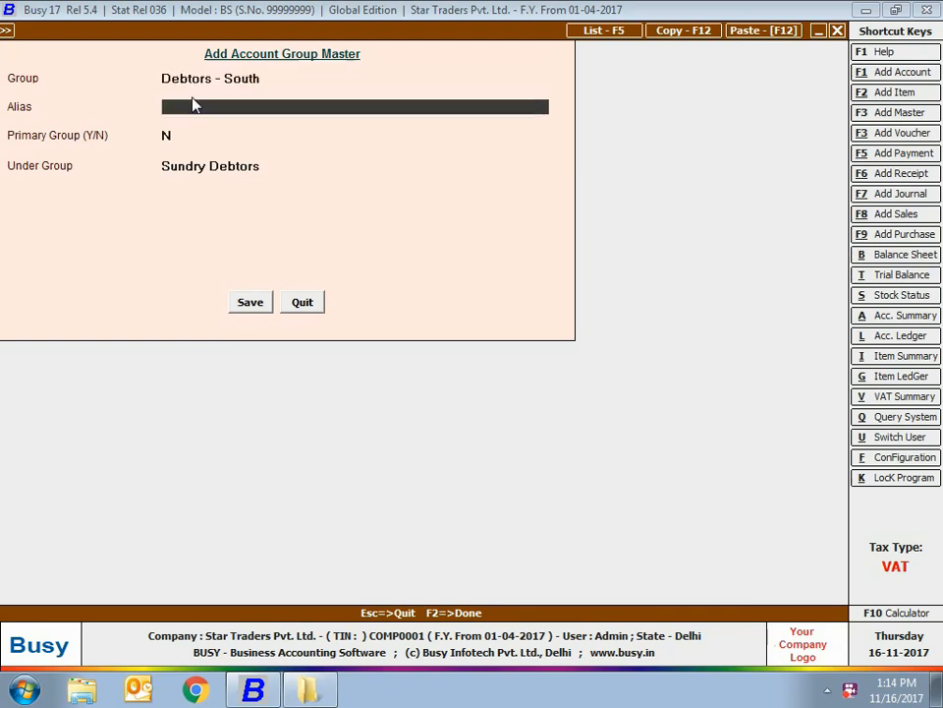
pyautogui.press('Return')
pyautogui.press('Return')
pyautogui.press('Return')
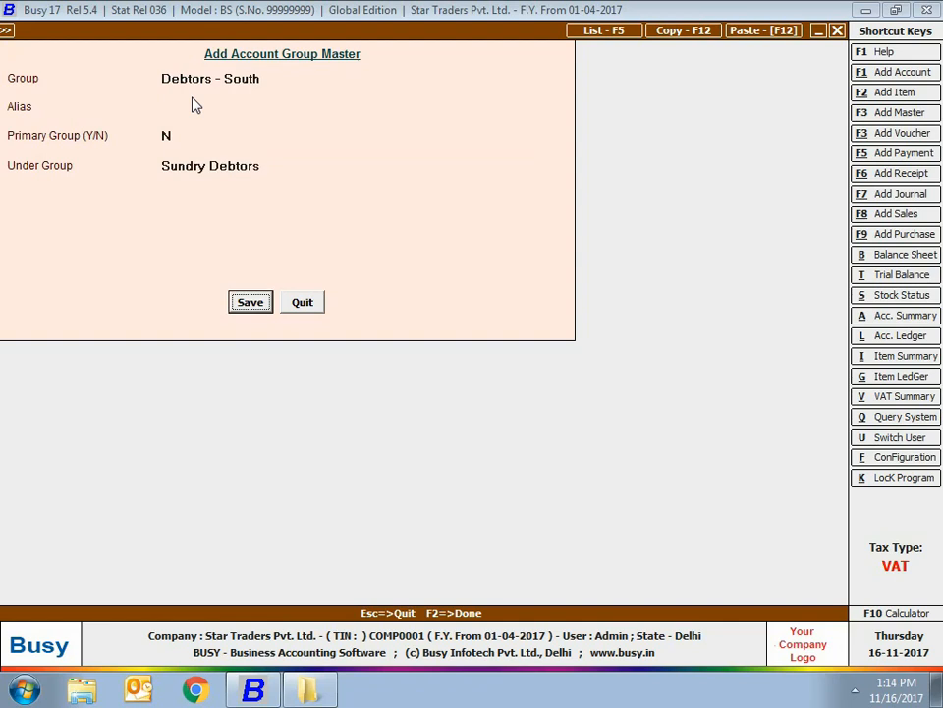
pyautogui.press('Return')
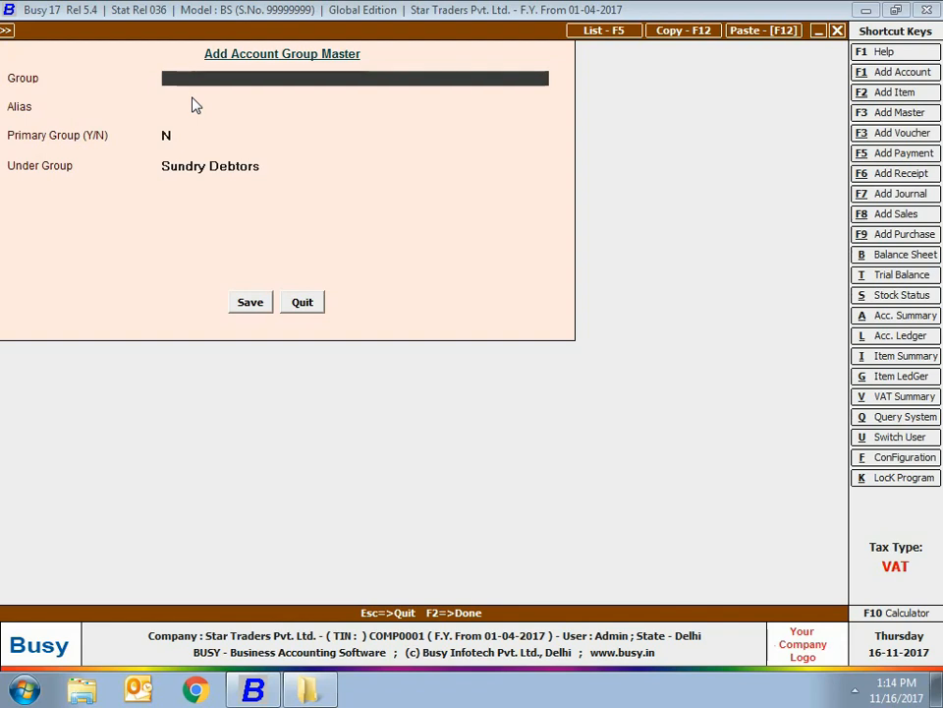
pyautogui.press('Escape')
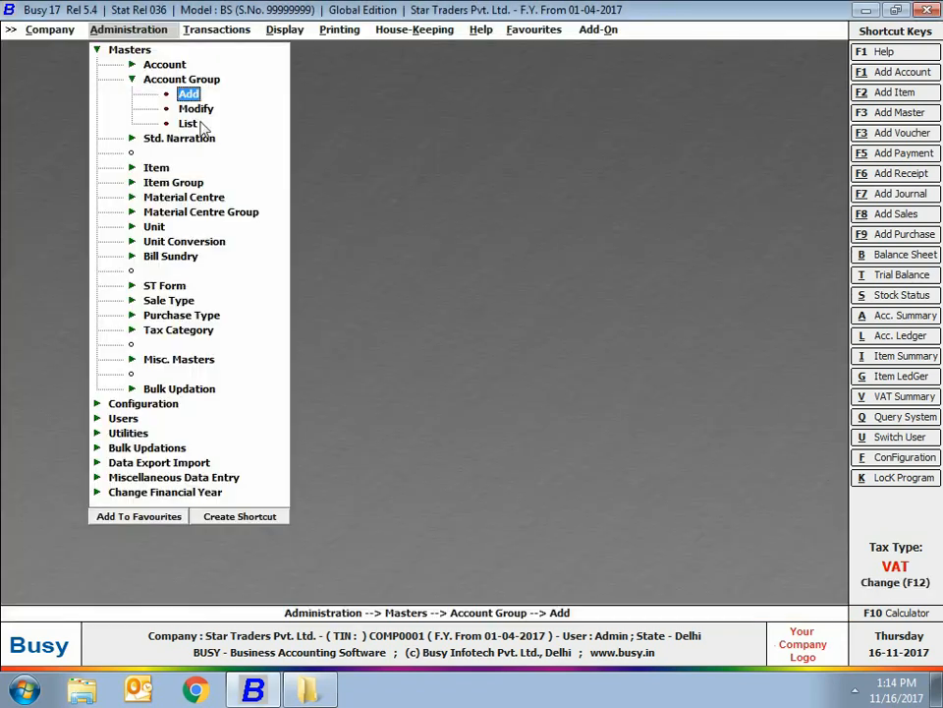
# - Open the predefined Cash-in-hand account group for modification, examine its parent group and save it without edits
pyautogui.click(209, 109)
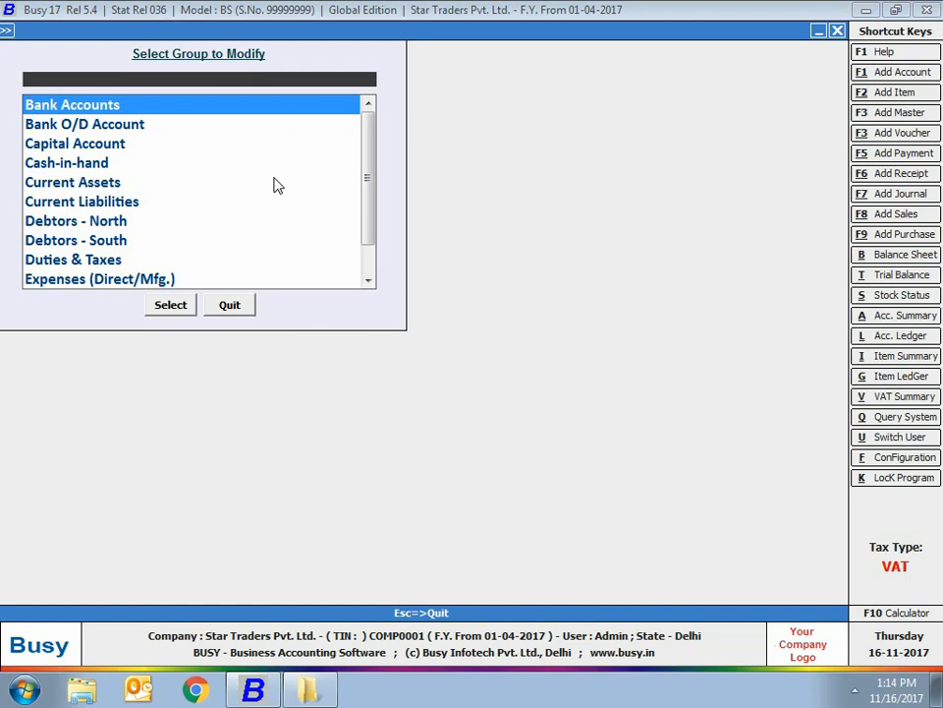
pyautogui.write('ca')
pyautogui.press('Down')
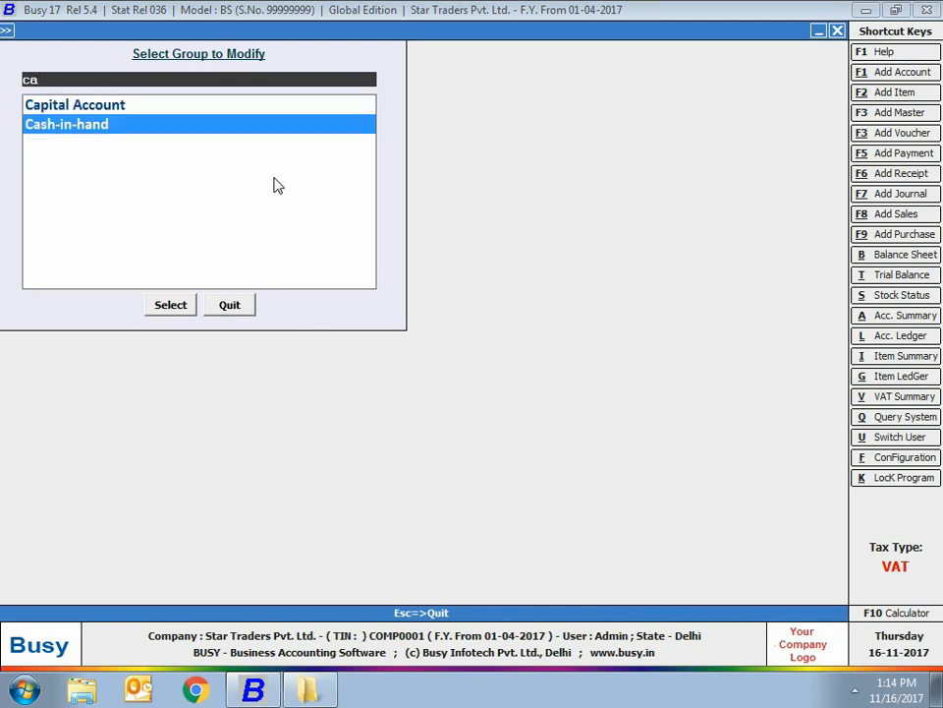
pyautogui.press('Return')
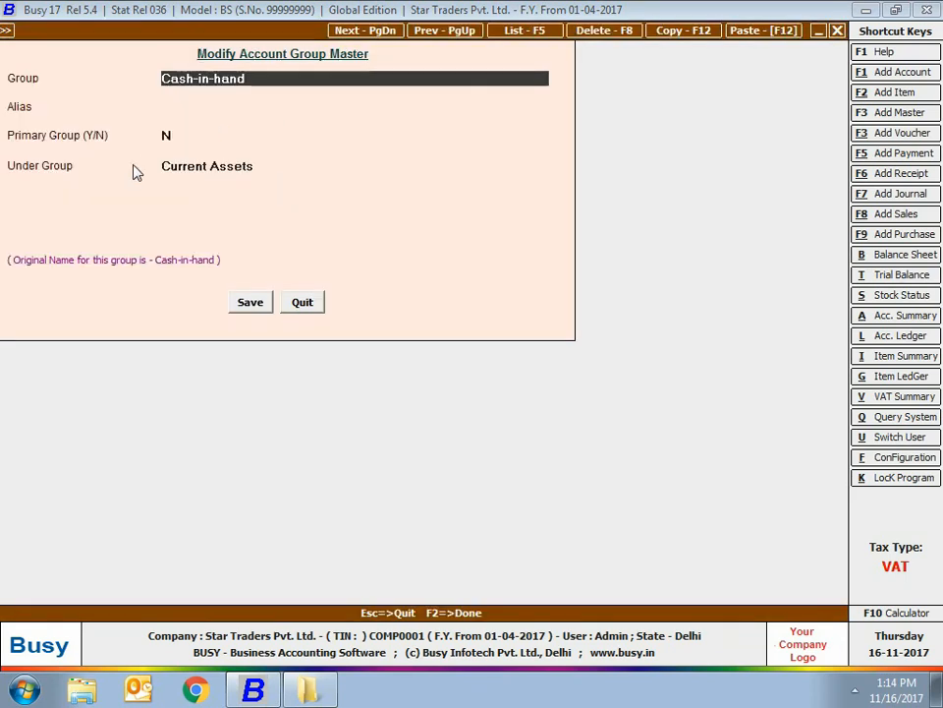
pyautogui.click(202, 166)
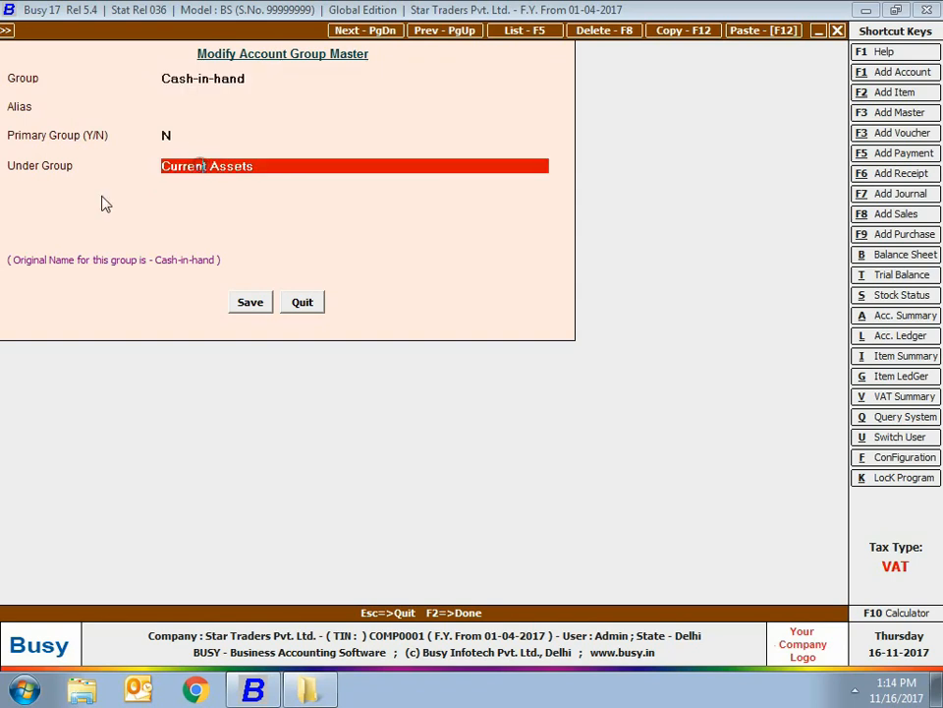
pyautogui.click(246, 299)
# - Examine the primary and parent group settings of the Revenue Accounts and Sale account groups
pyautogui.write('re')
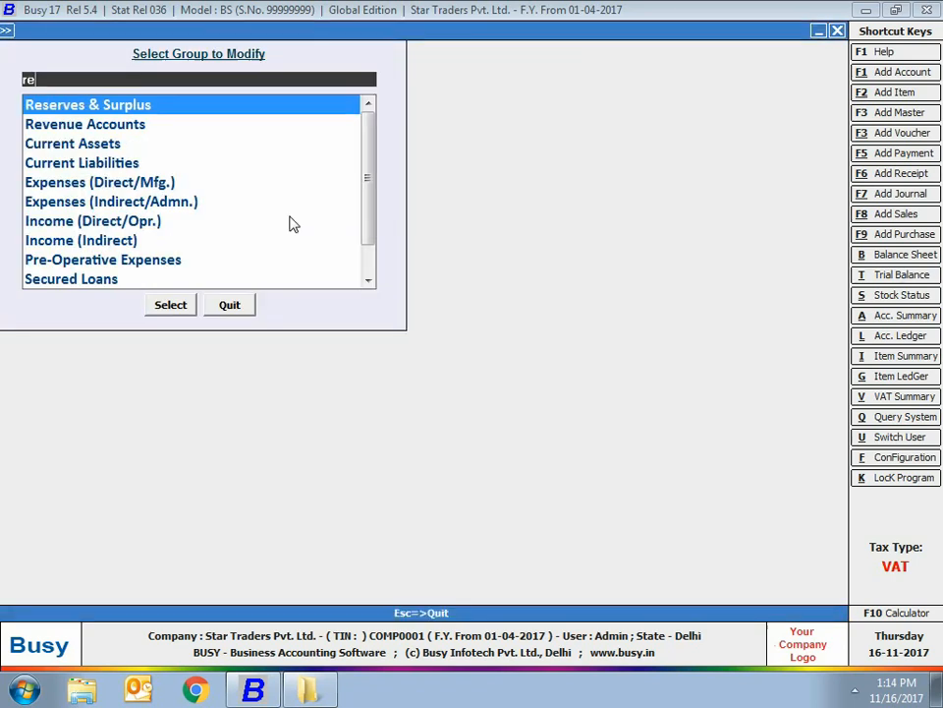
pyautogui.press('Down')
pyautogui.press('Return')
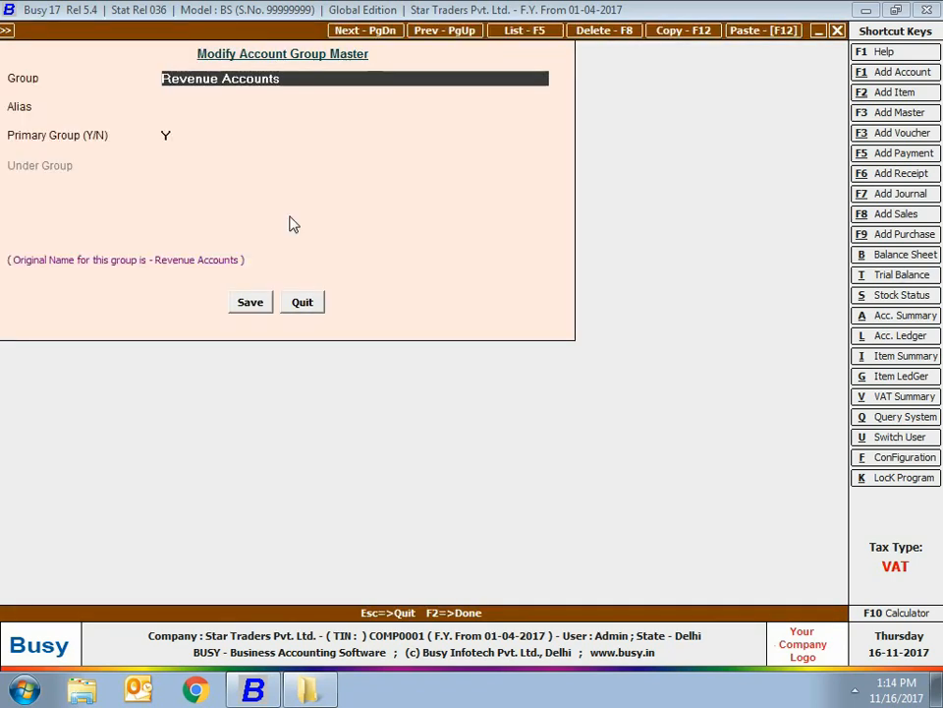
pyautogui.press('Escape')
pyautogui.press('Down')
pyautogui.press('Return')
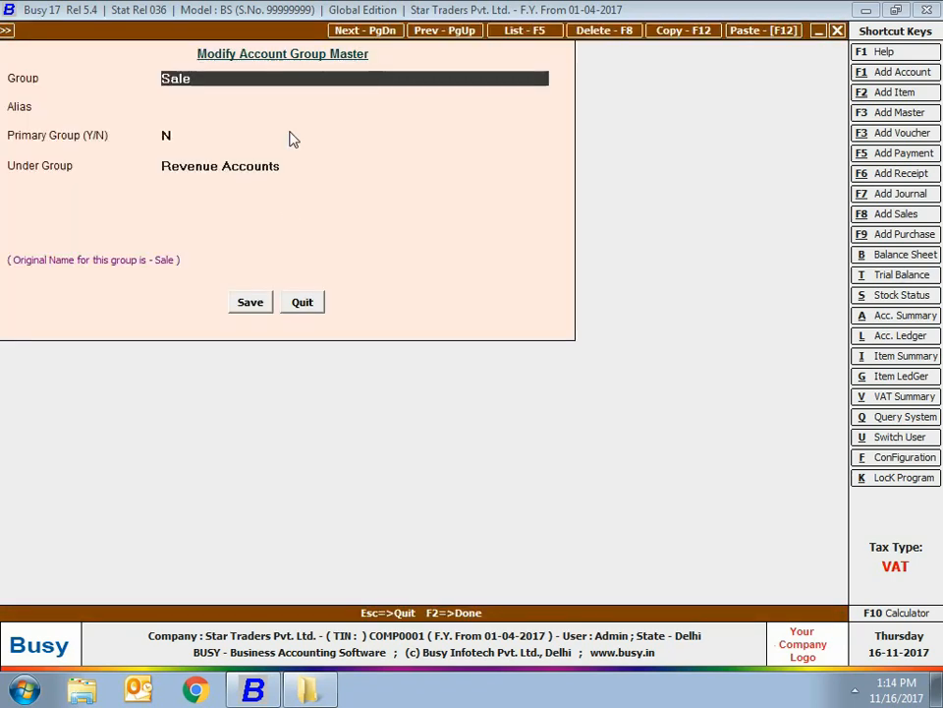
pyautogui.press('Escape')
# - Examine the parent group of the Duties & Taxes account group and leave account group modification
pyautogui.write('du')
pyautogui.press('Return')
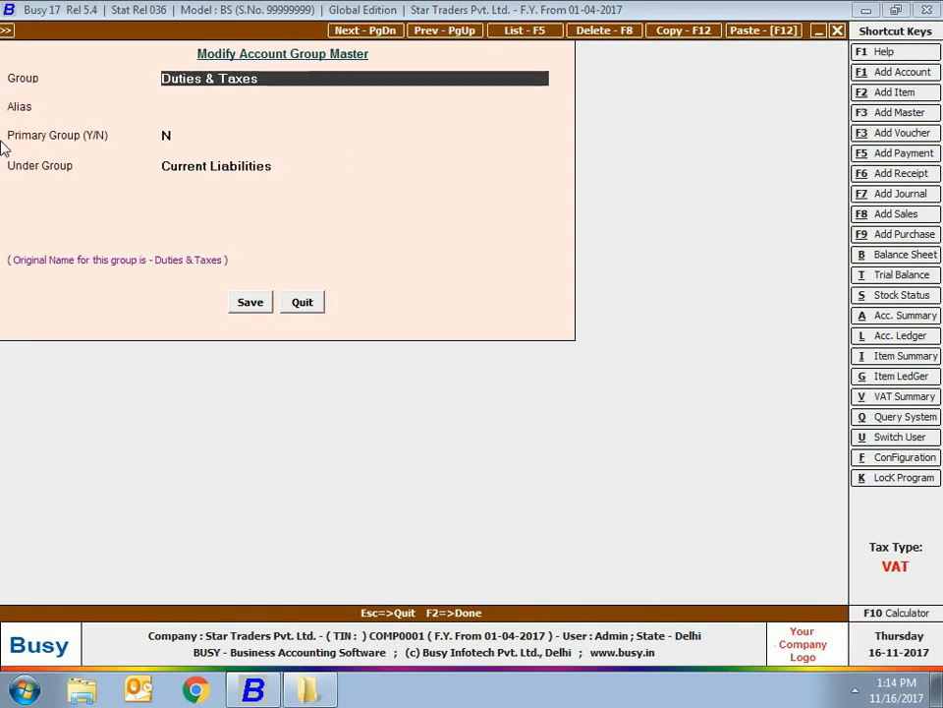
pyautogui.press('Escape')
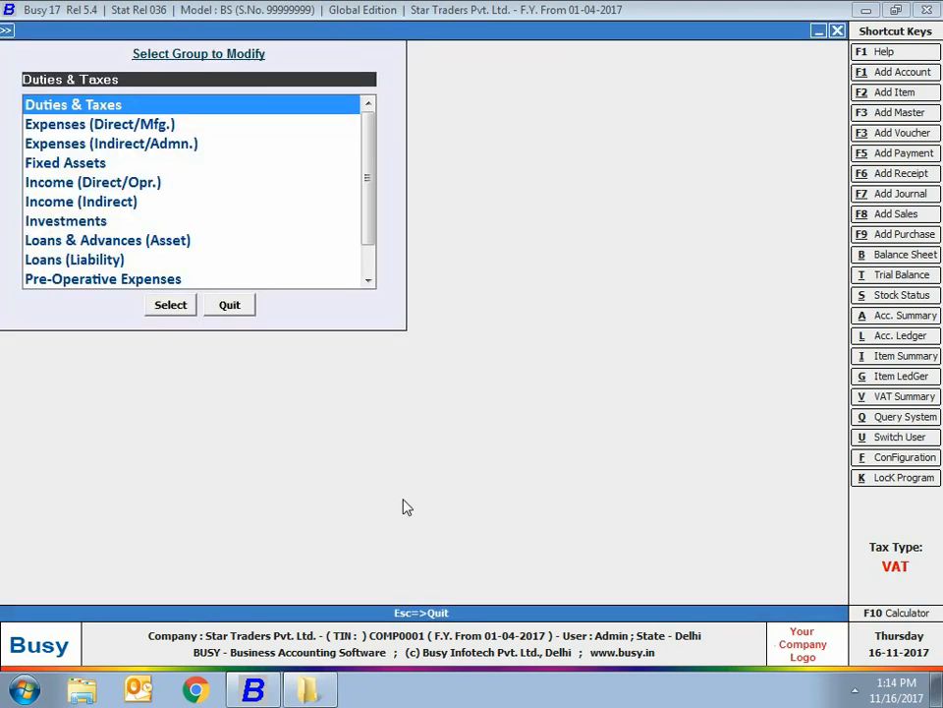
pyautogui.press('Escape')
pyautogui.press('Escape')
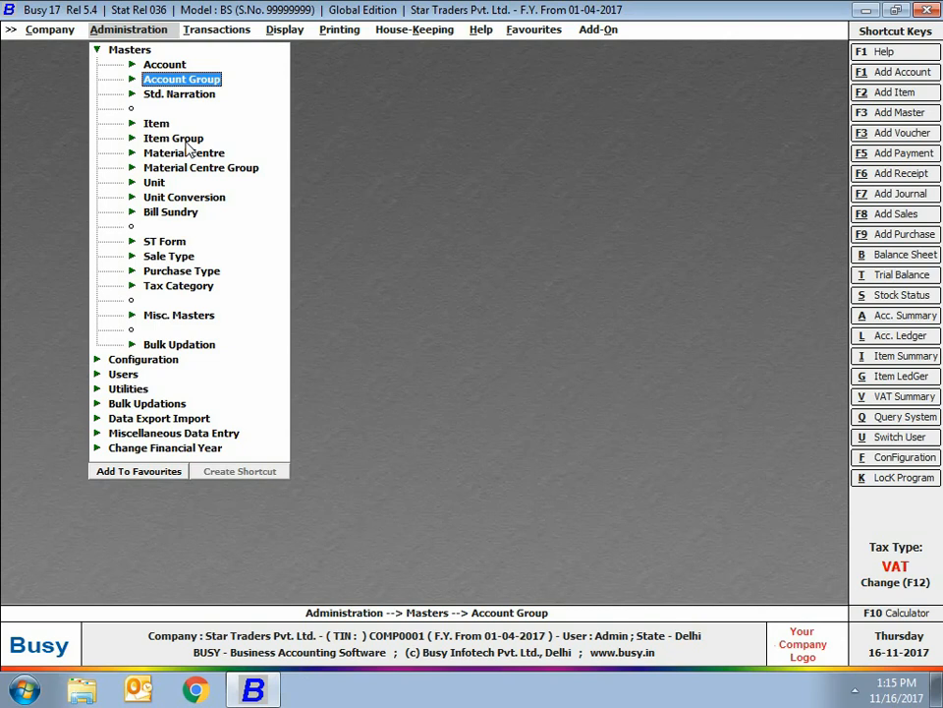
# - Start a new item group named Refrigerators and set it as a primary group
pyautogui.click(187, 139)
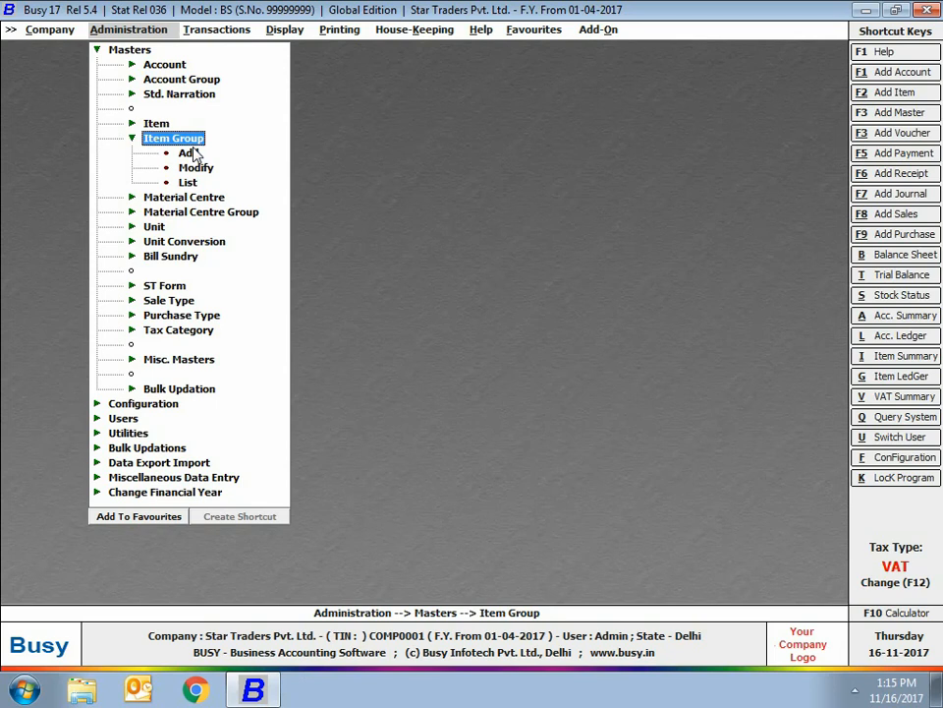
pyautogui.click(195, 154)
pyautogui.write('Refr')
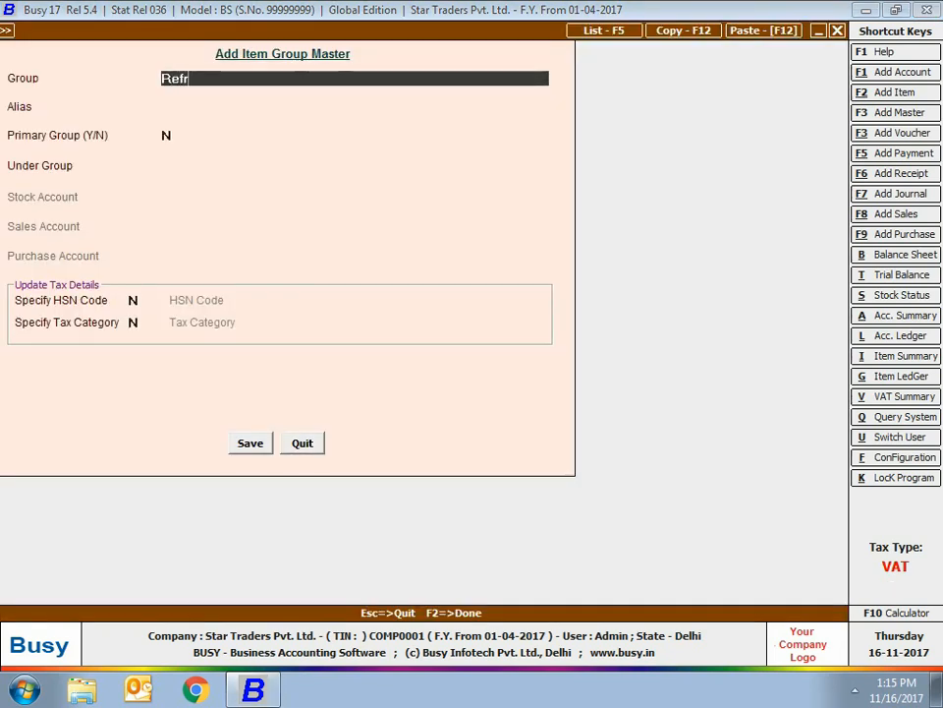
pyautogui.write('igerators')
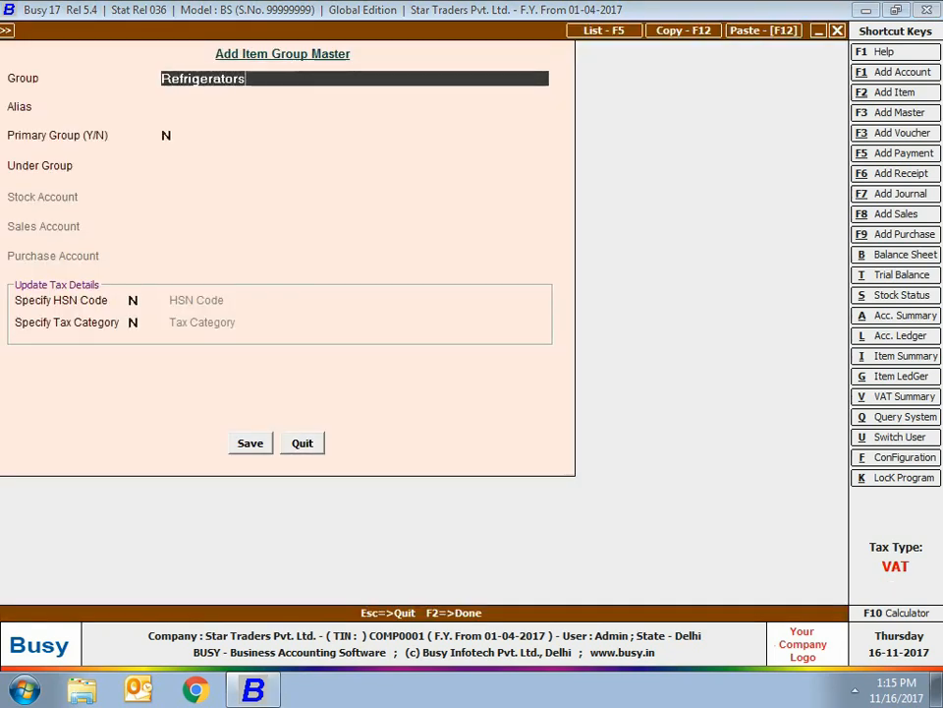
pyautogui.press('Return')
pyautogui.press('Return')
pyautogui.write('Y')
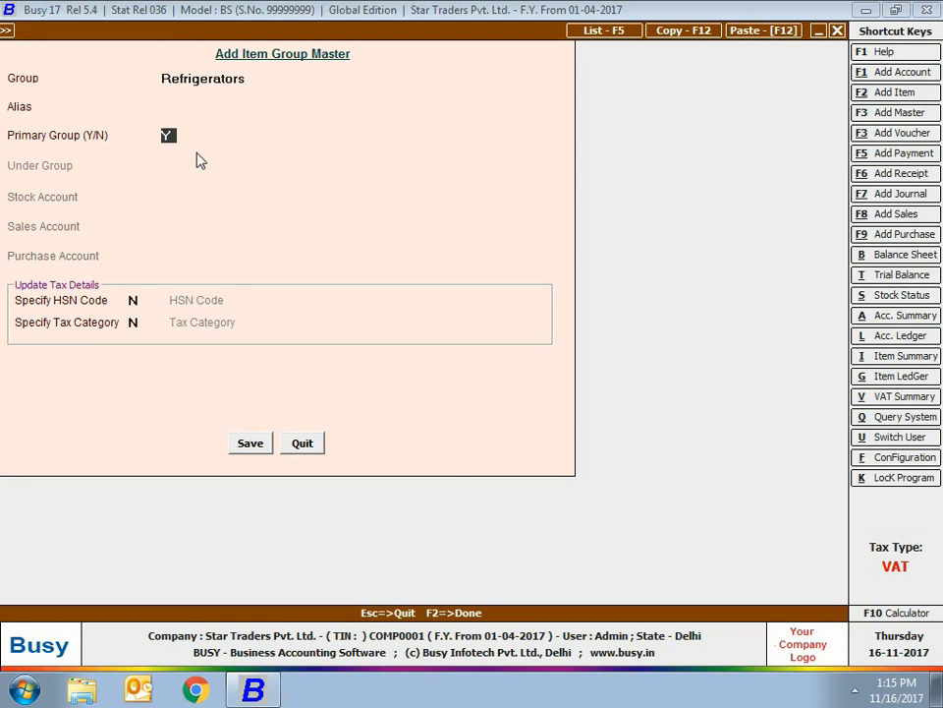
pyautogui.press('Return')
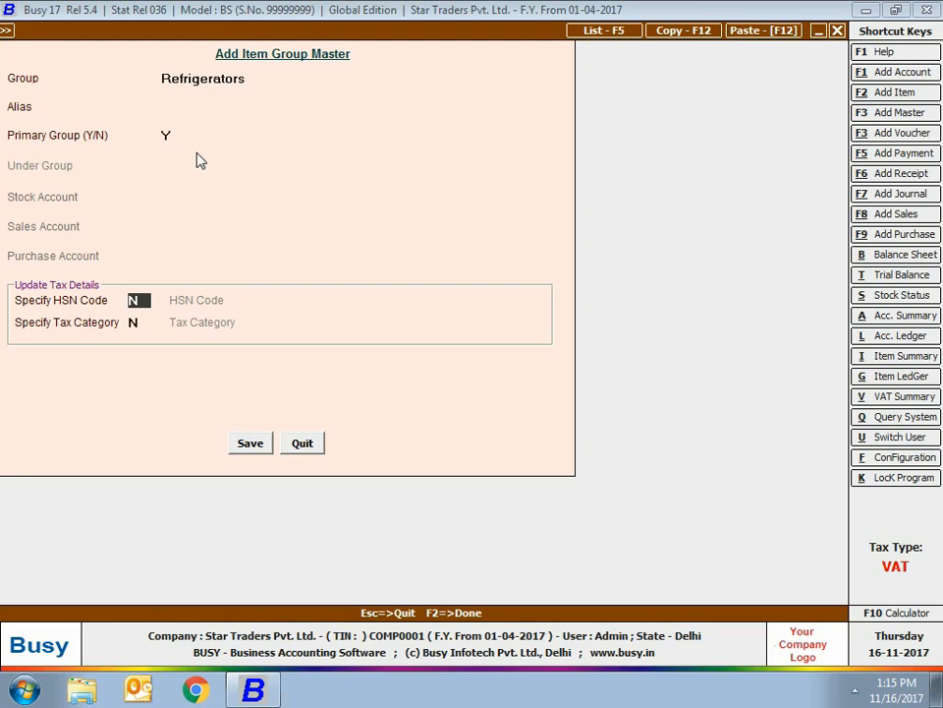
# - Enable the HSN code for the Refrigerators item group and set it to 84182900
pyautogui.write('Y')
pyautogui.press('Return')
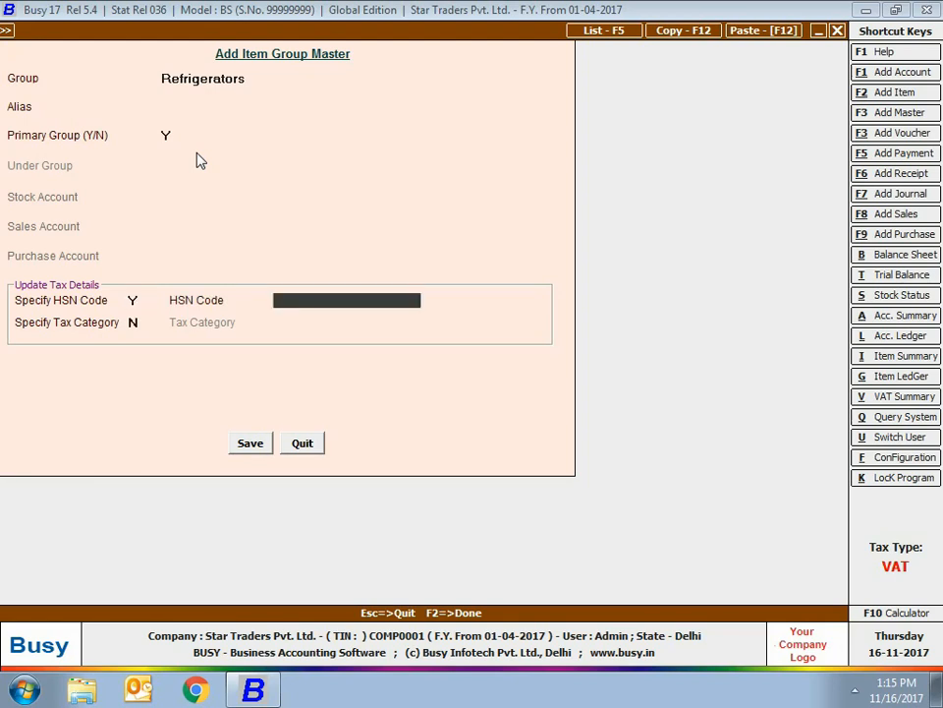
pyautogui.write('84182900')
pyautogui.press('Return')
# - Enable the tax category for the Refrigerators item group, set it to GST 28%, and save the group
pyautogui.write('Y')
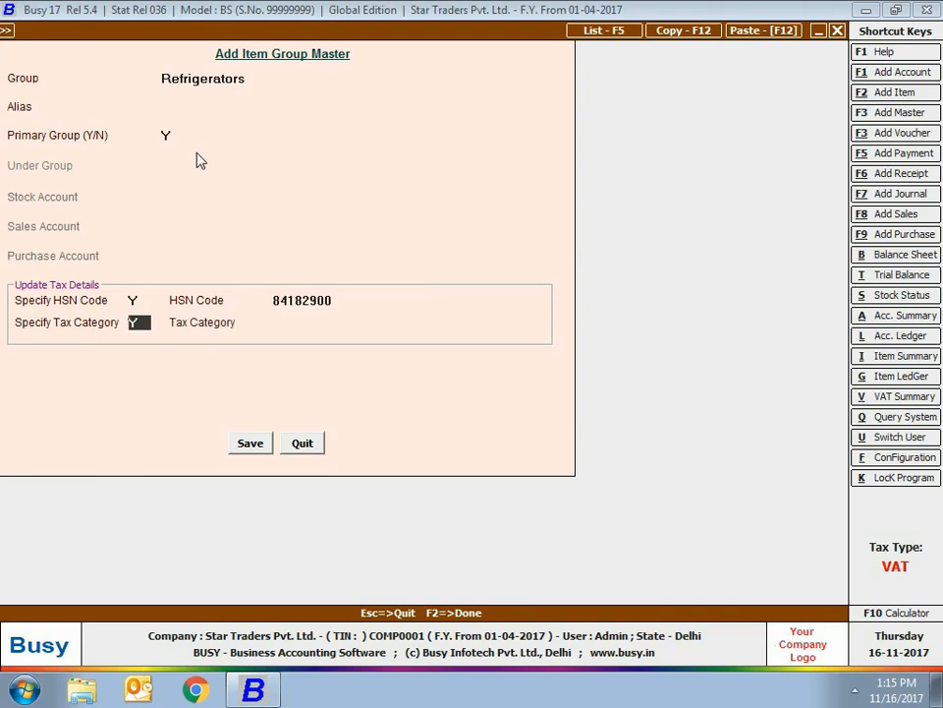
pyautogui.press('Return')
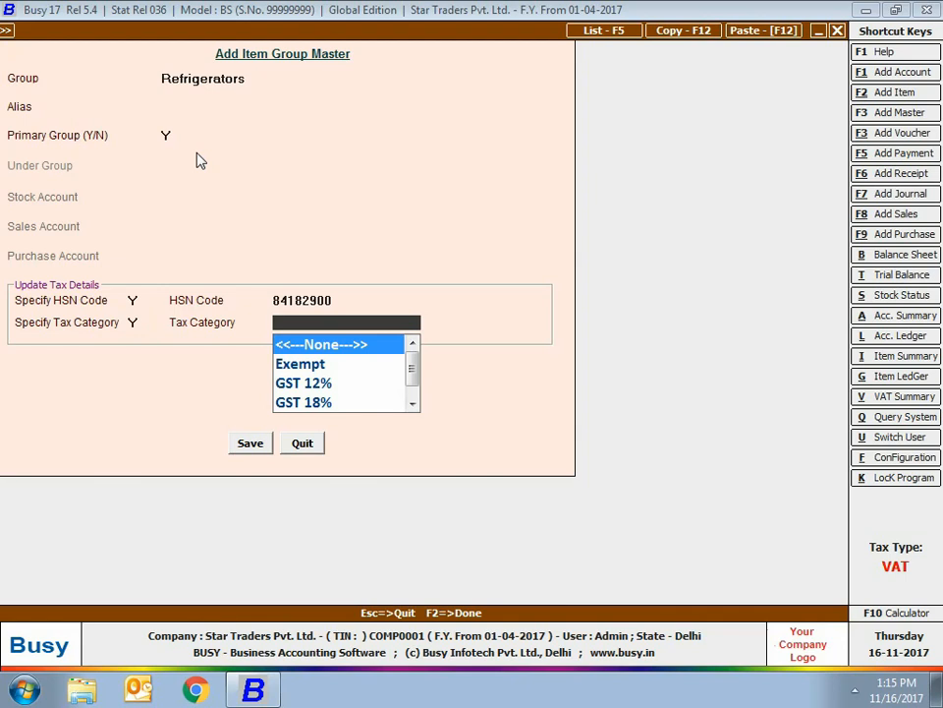
pyautogui.write('gst')
pyautogui.press('Down')
pyautogui.press('Down')
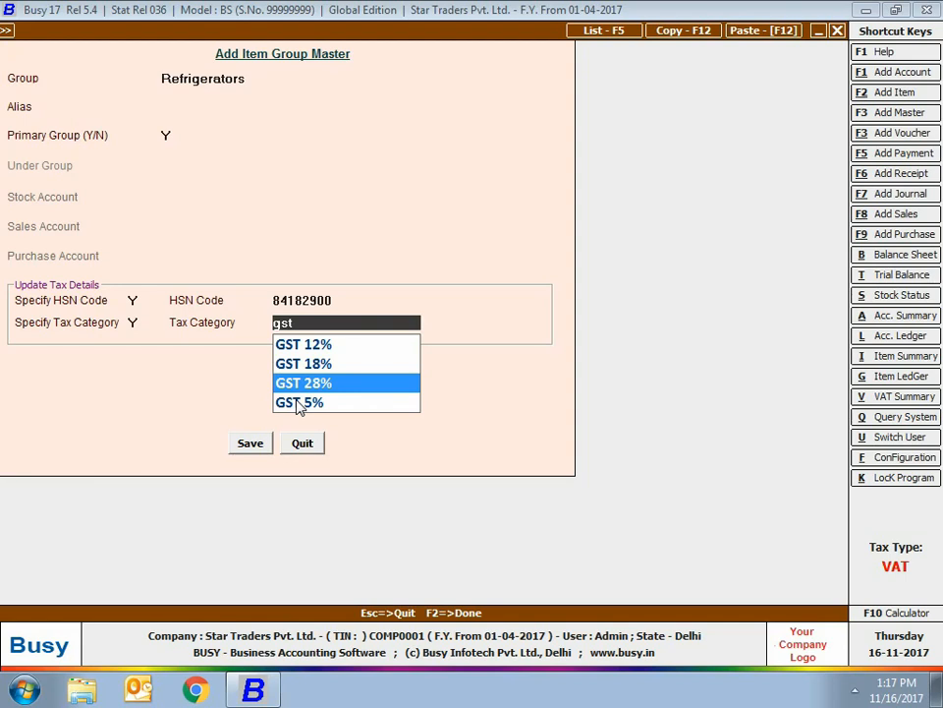
pyautogui.click(321, 383)
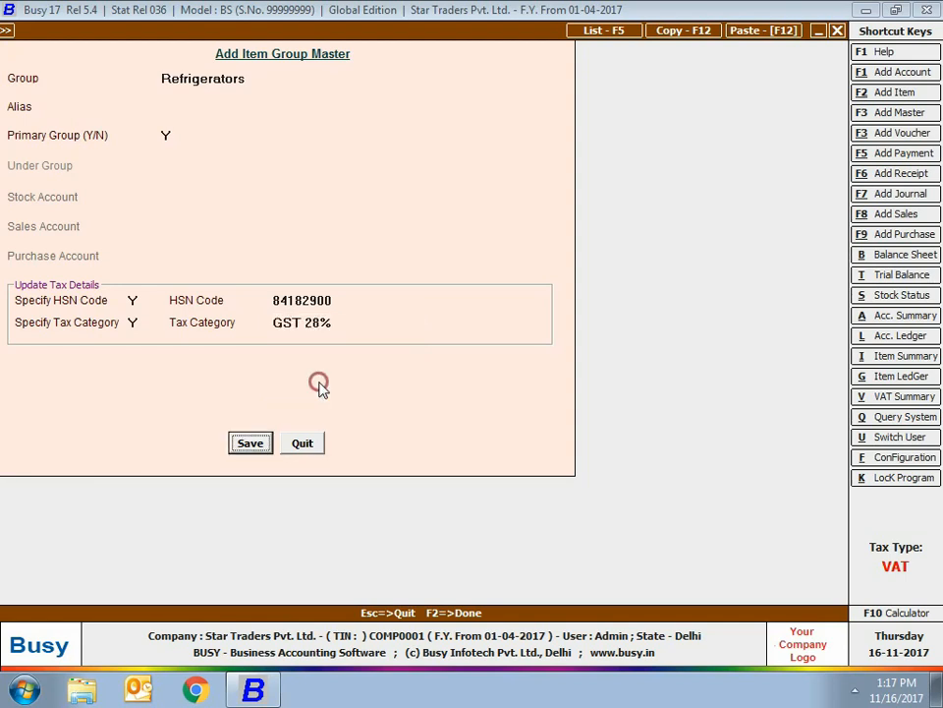
pyautogui.click(240, 448)
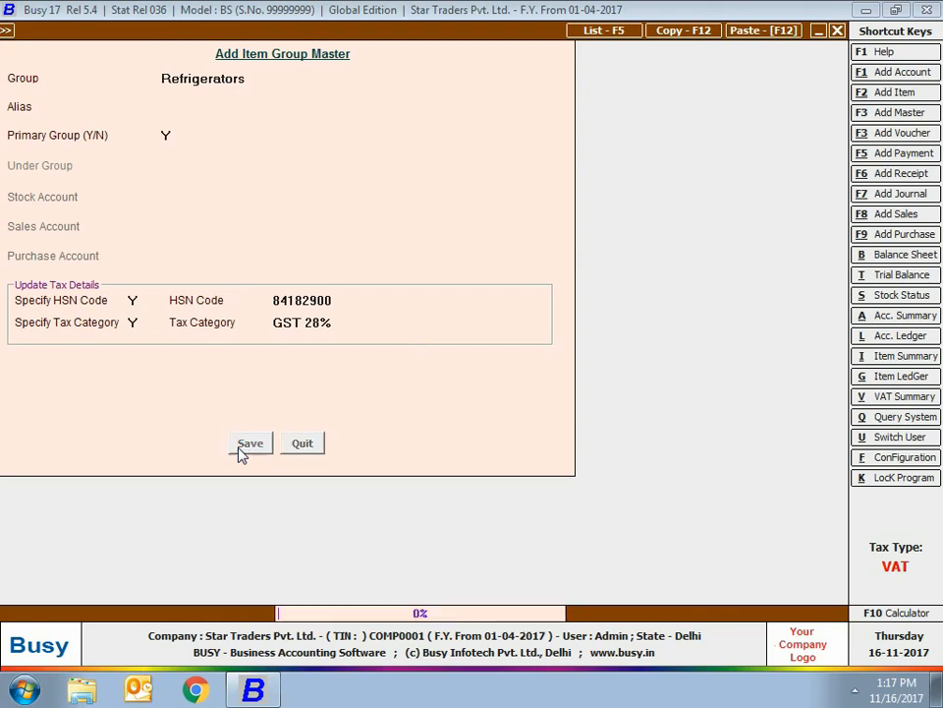
pyautogui.press('Escape')
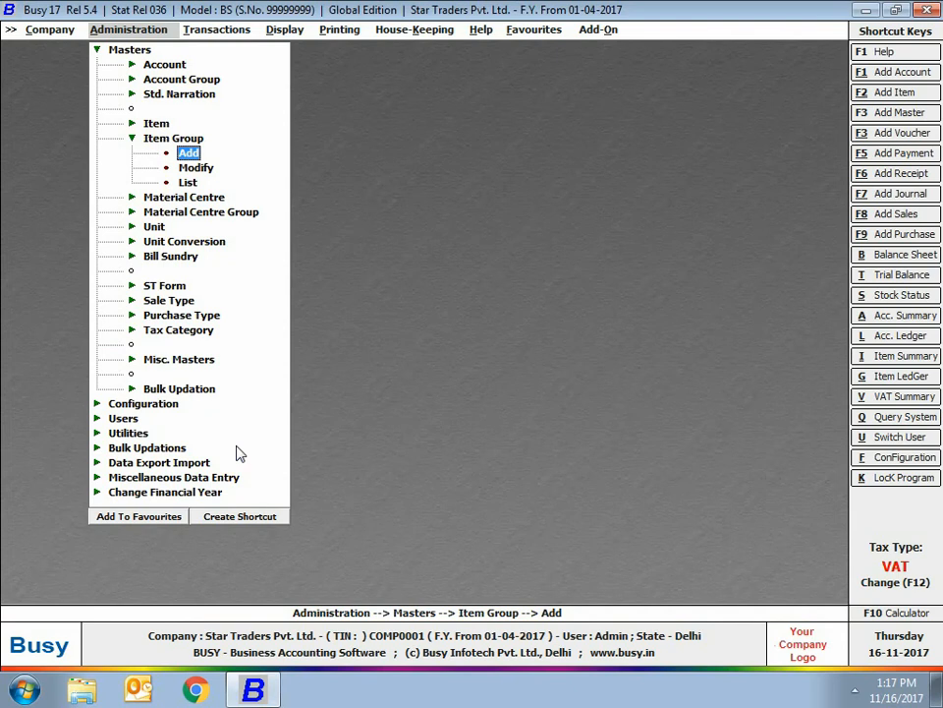
# - Start a new item named Whirlpool 265 Litre and place it under the Refrigerators item group
pyautogui.click(153, 140)
pyautogui.click(156, 124)
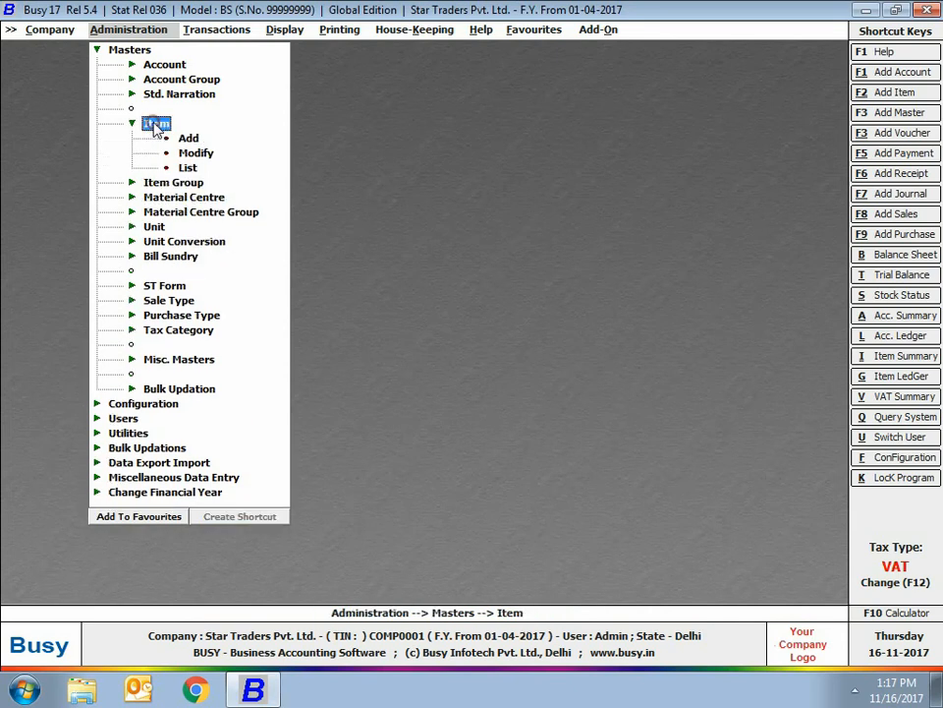
pyautogui.click(187, 137)
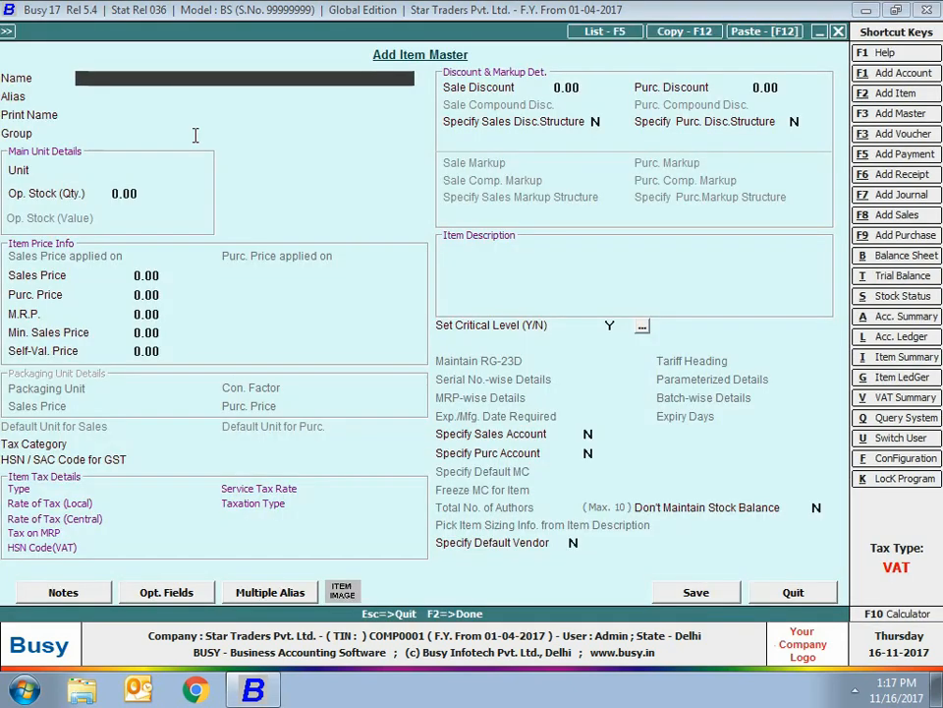
pyautogui.write('Whirlpool 265 Litre')
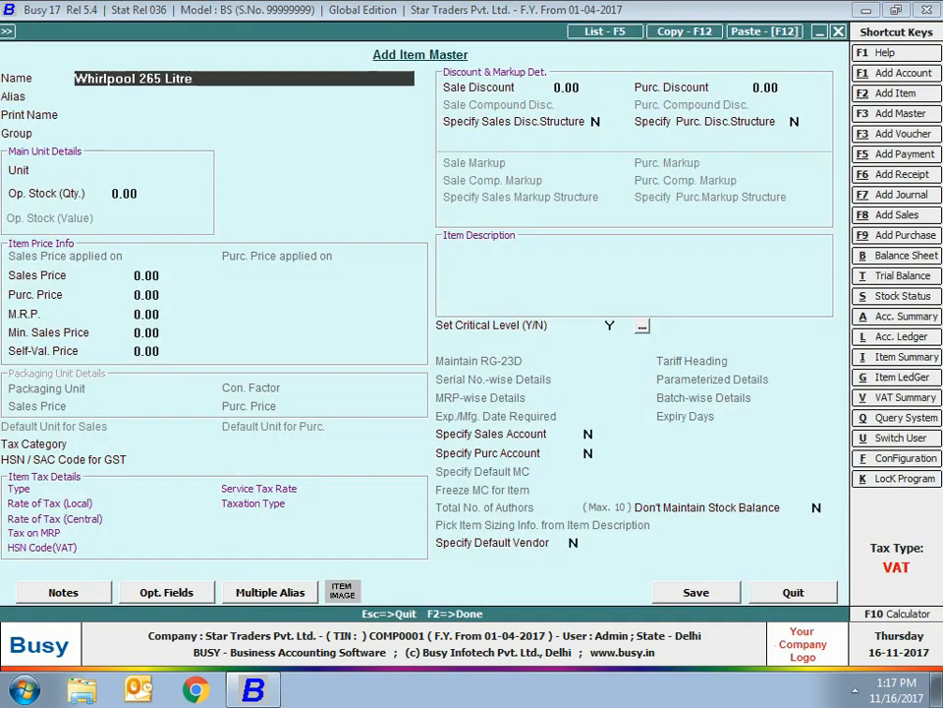
pyautogui.press('Return')
pyautogui.press('Return')
pyautogui.write('re')
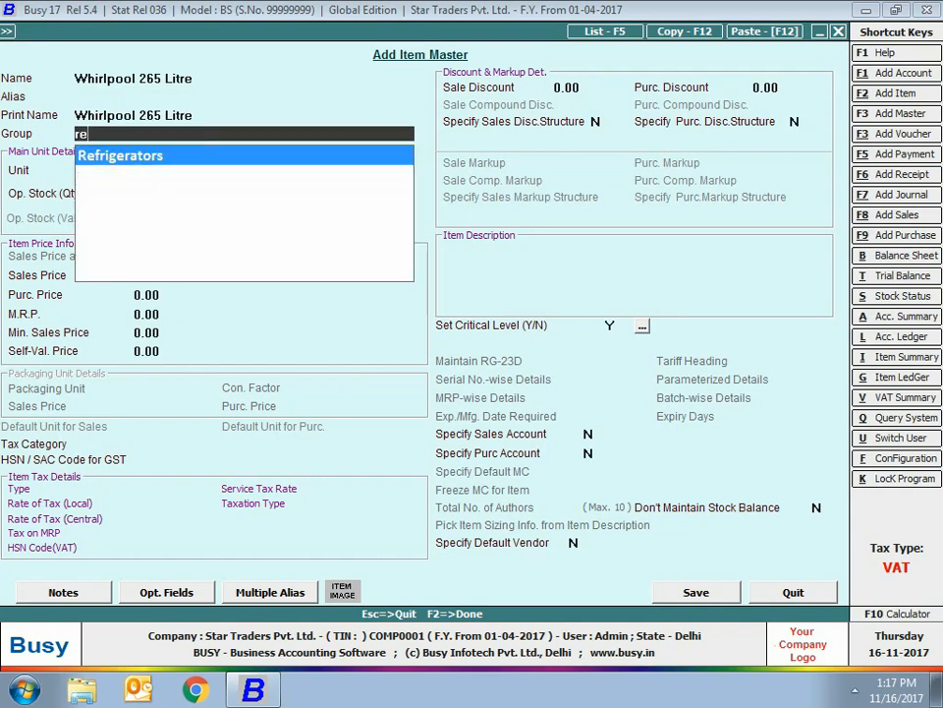
pyautogui.press('Return')
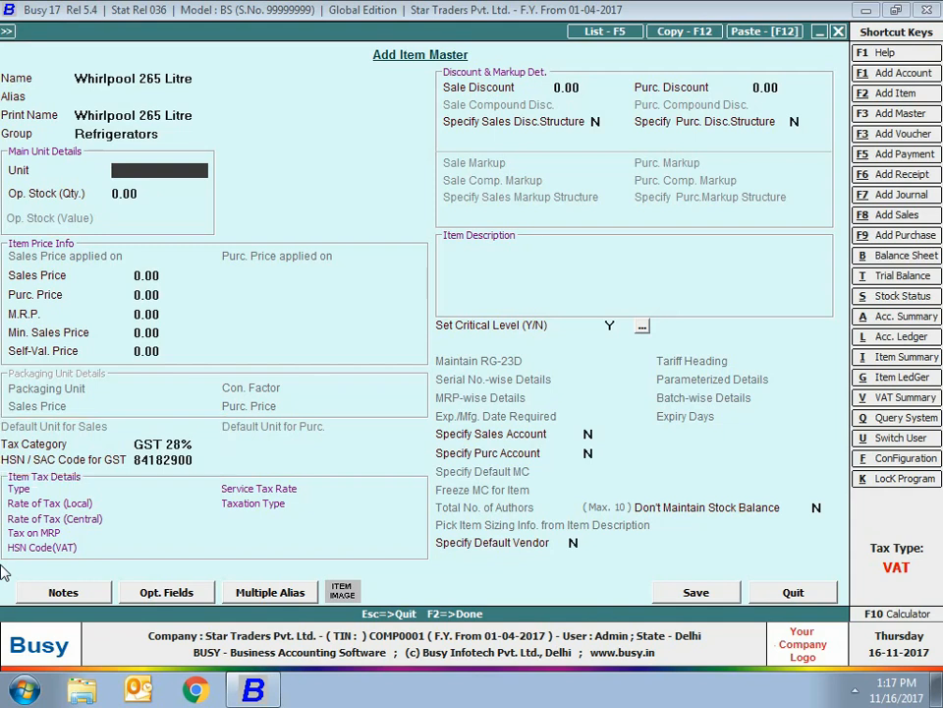
# - Set the item's unit to Pcs., check its tax category and HSN code for GST, and quit the item without saving
pyautogui.write('pcs')
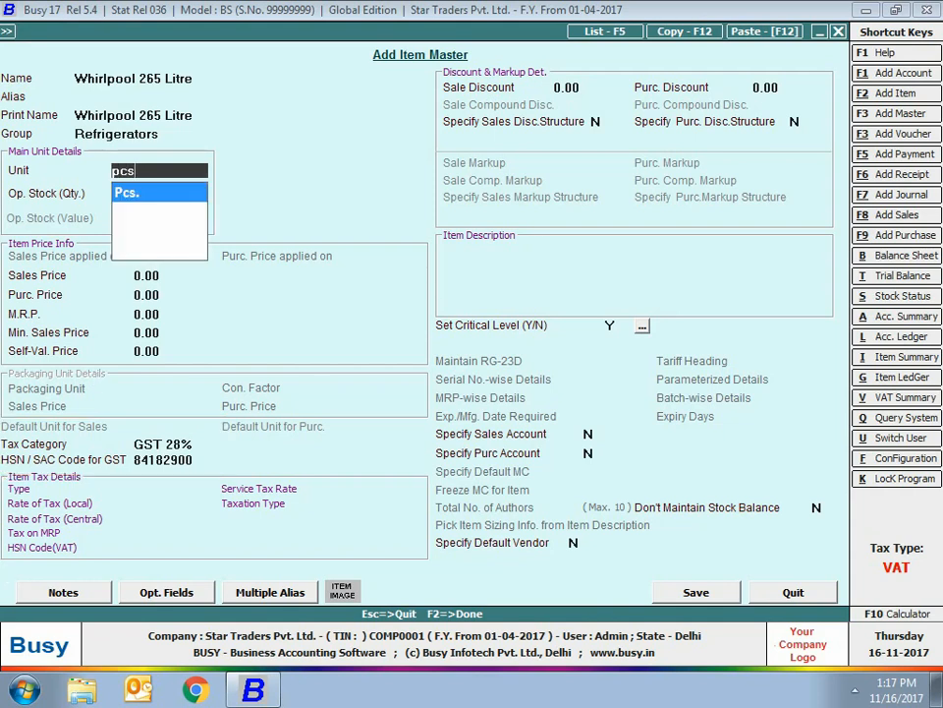
pyautogui.press('Return')
pyautogui.click(149, 447)
pyautogui.press('Return')
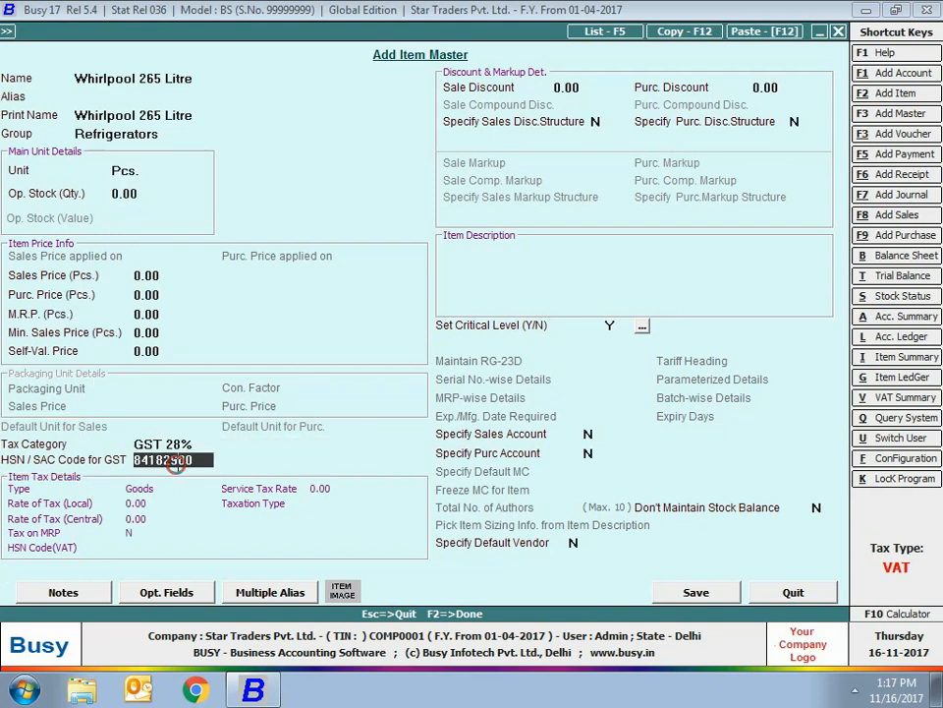
pyautogui.press('Escape')
pyautogui.press('Return')
pyautogui.press('Escape')
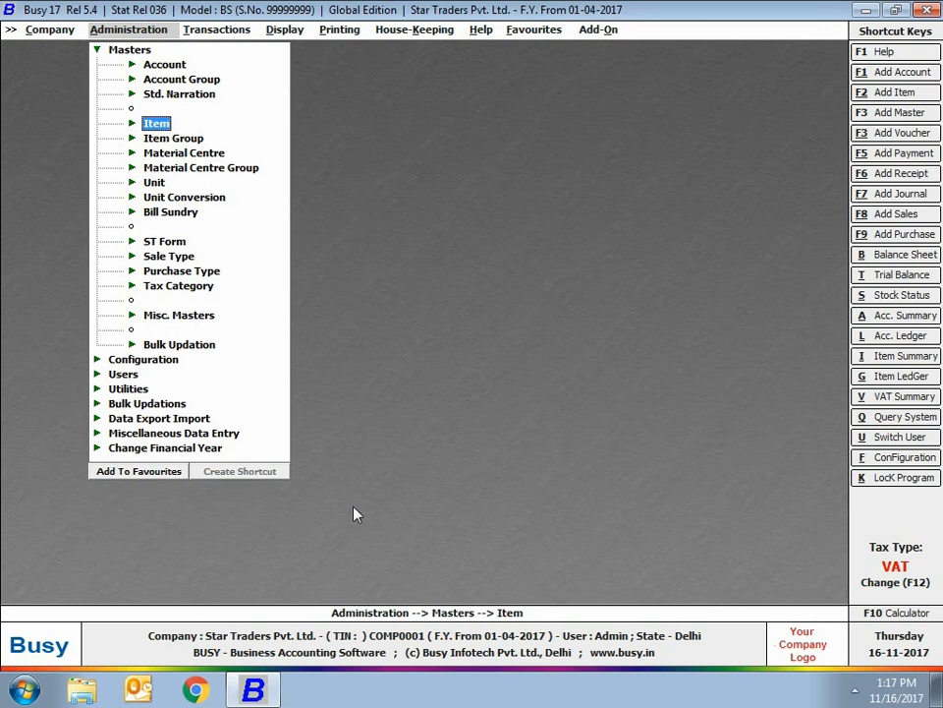
# - Examine the list of existing material centre groups from a new material centre group form, and leave without adding one
pyautogui.click(180, 169)
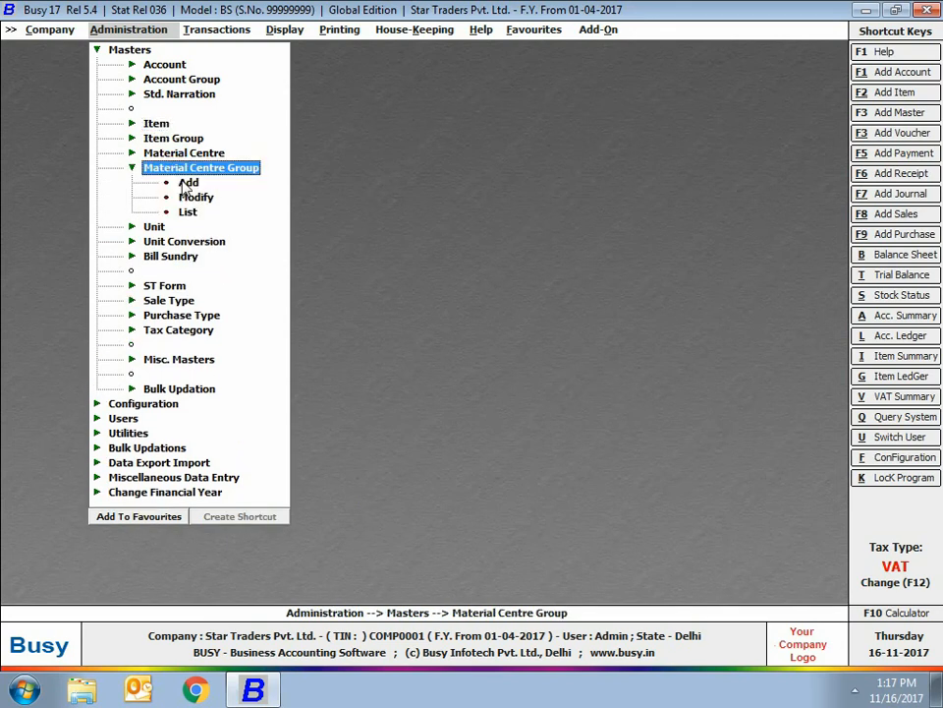
pyautogui.click(186, 183)
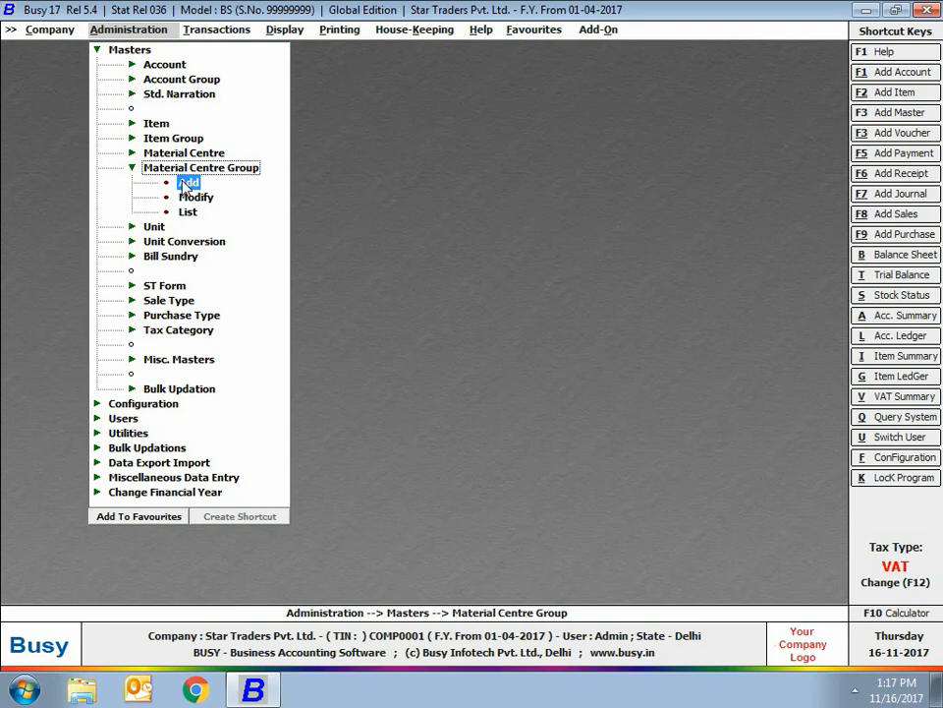
pyautogui.press('Return')
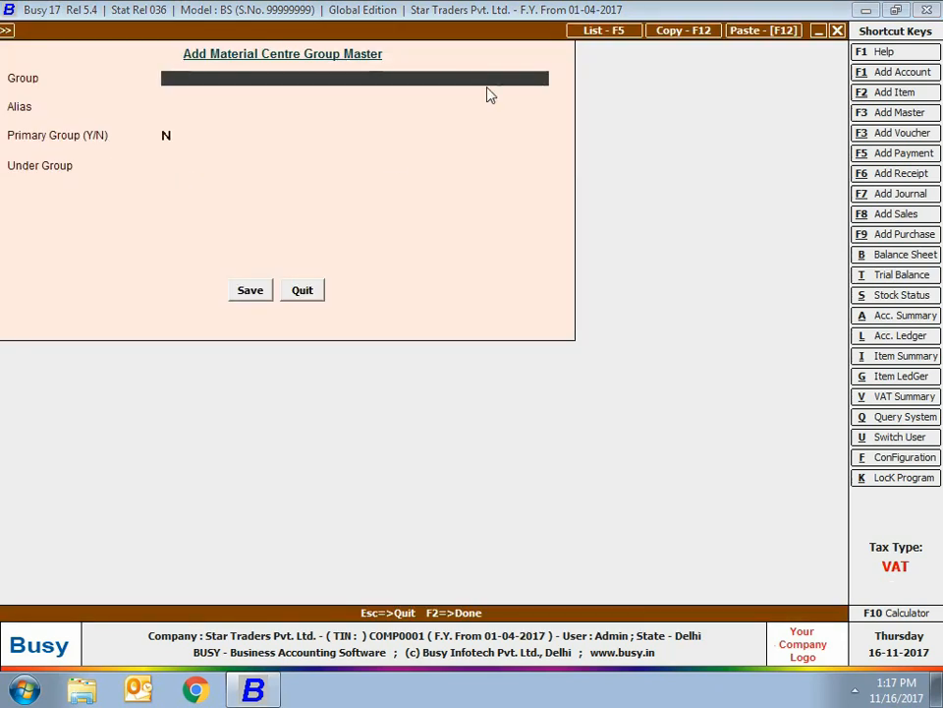
pyautogui.click(597, 33)
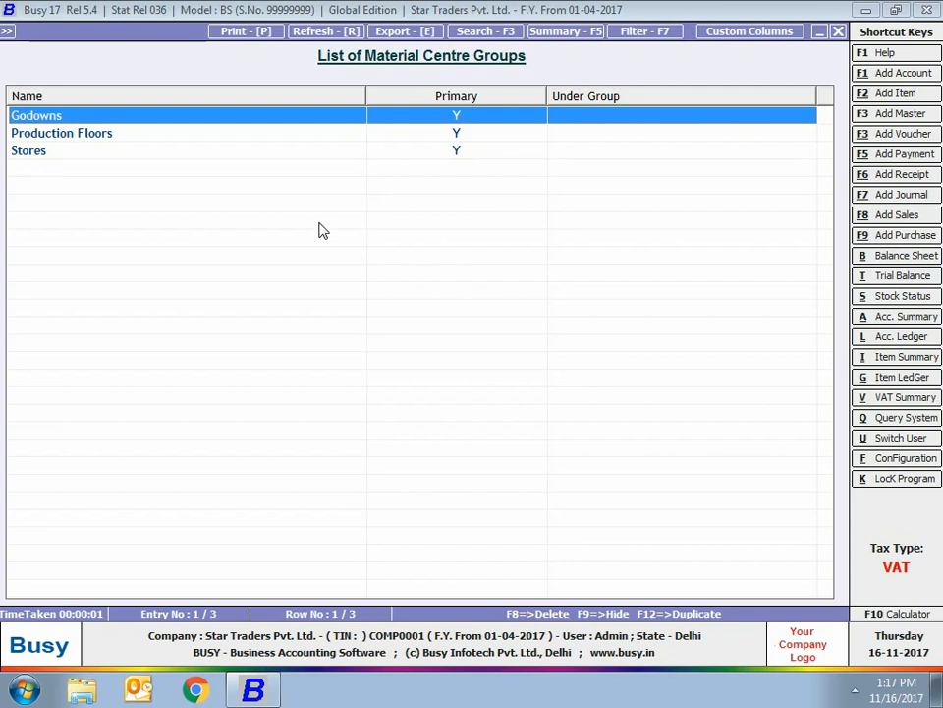
pyautogui.press('Escape')
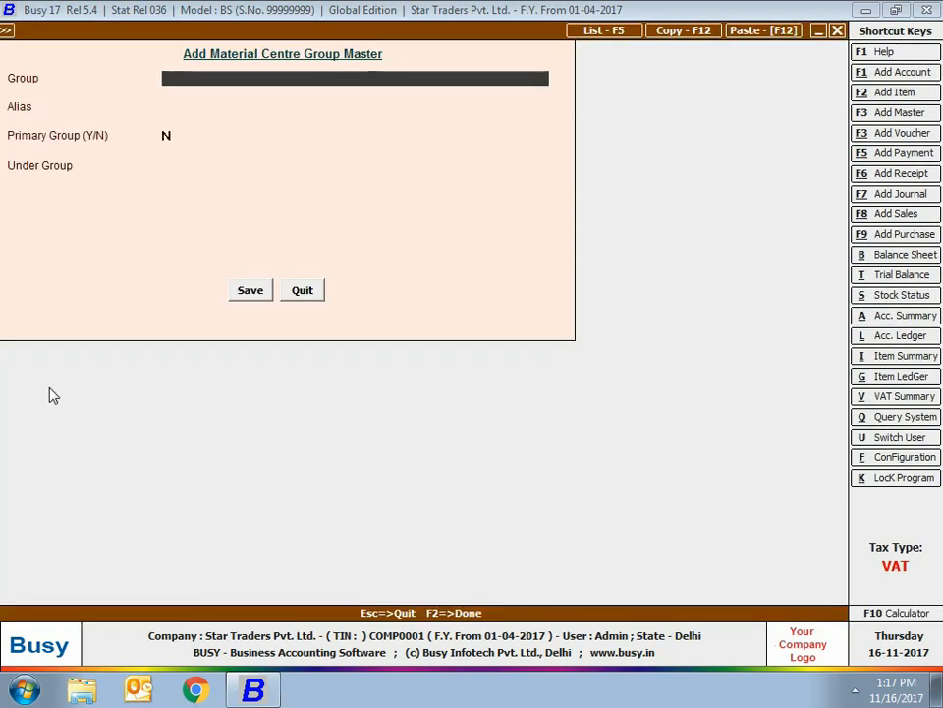
pyautogui.press('Escape')
pyautogui.press('Escape')
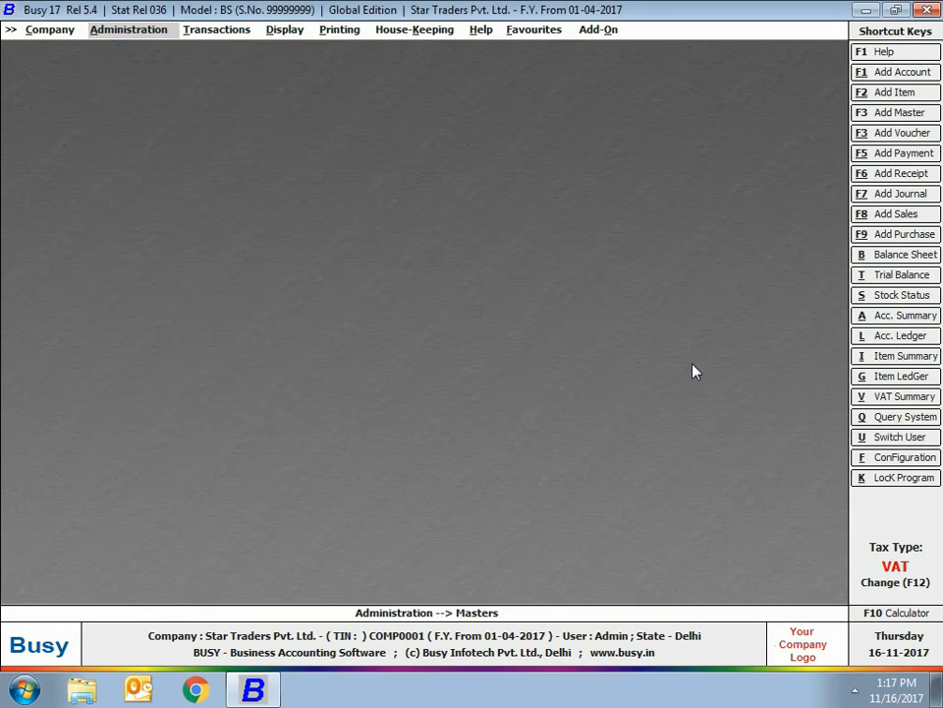